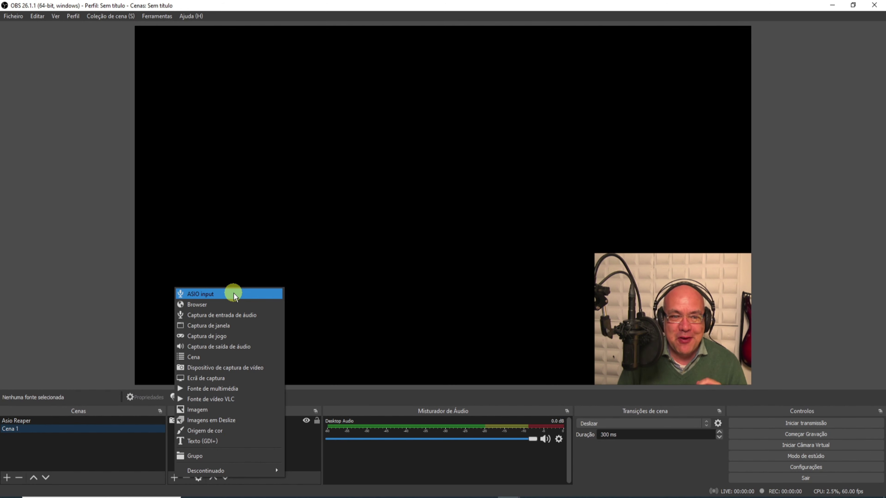
Step: Add a new Browser source named "Canal" to the scene Cena 1
click(219, 305)
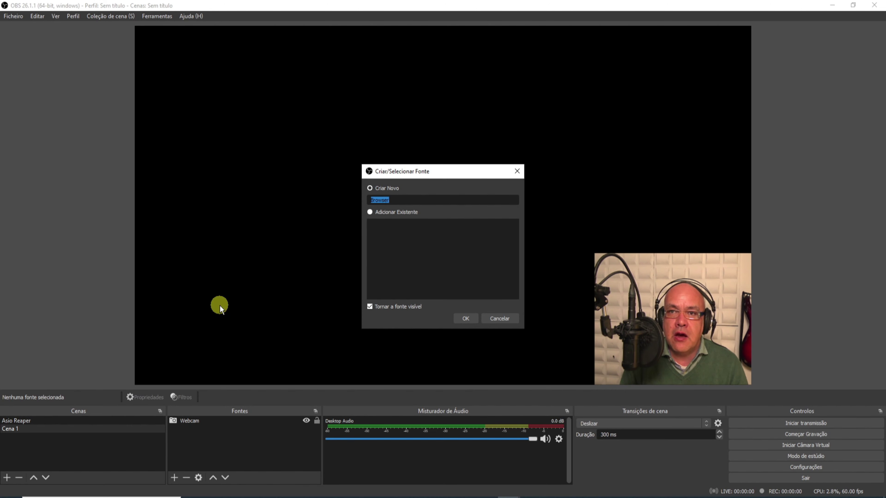
text(C)
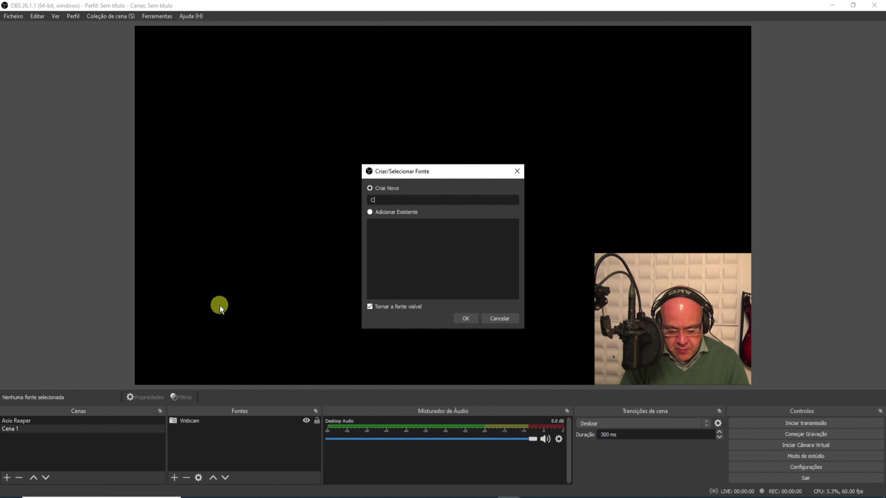
text(anal)
click(466, 318)
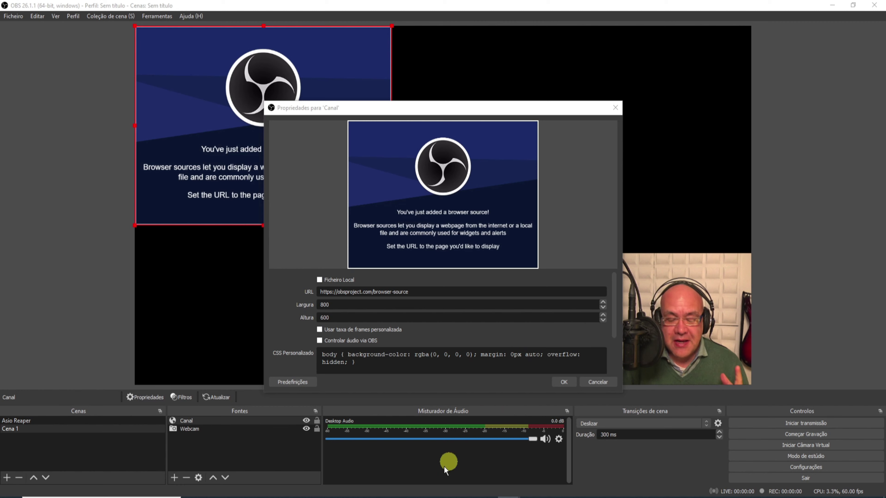
Step: Switch to Chrome and copy the address of the open YouTube video about making a clock from a vinyl record
click(391, 494)
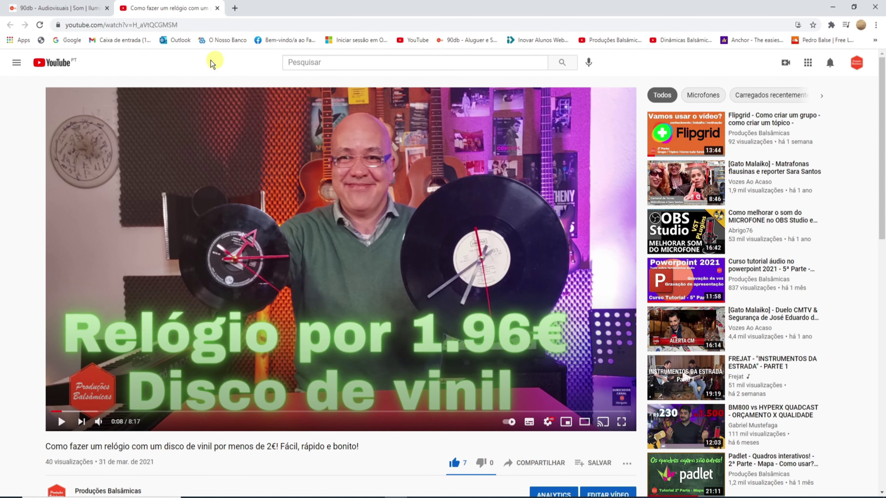
click(172, 27)
key(ctrl+c)
right_click(173, 26)
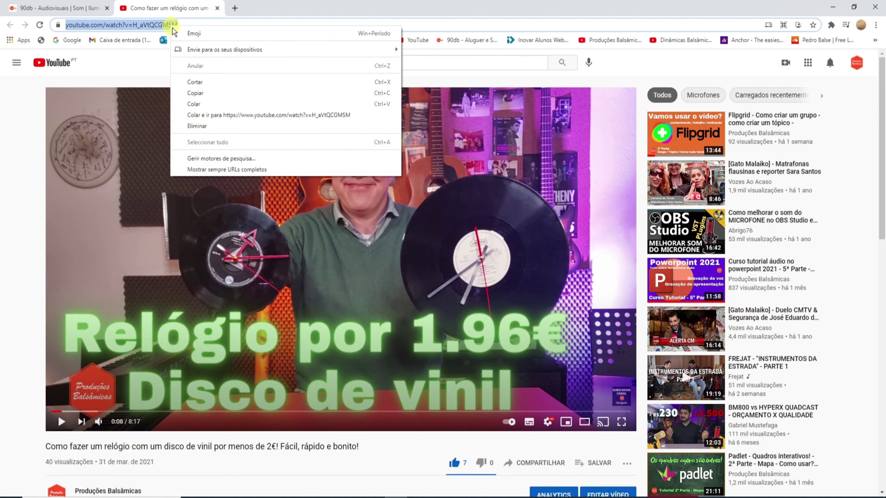
click(196, 90)
click(509, 496)
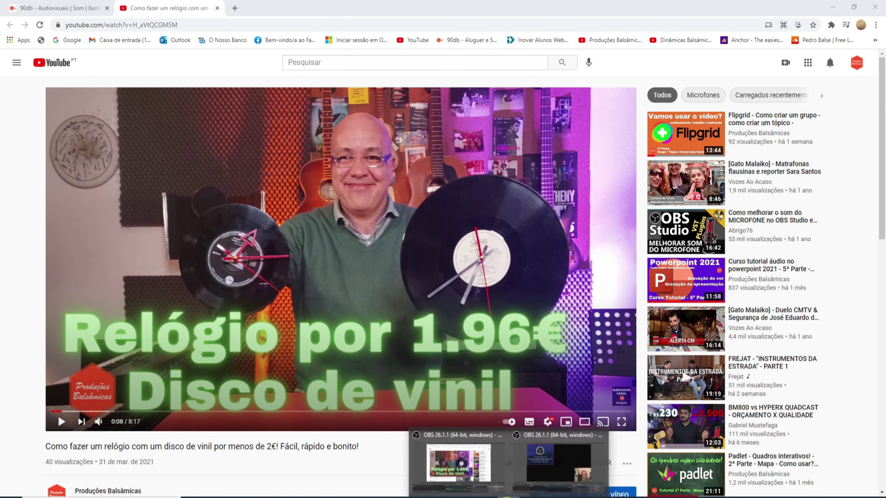
click(549, 466)
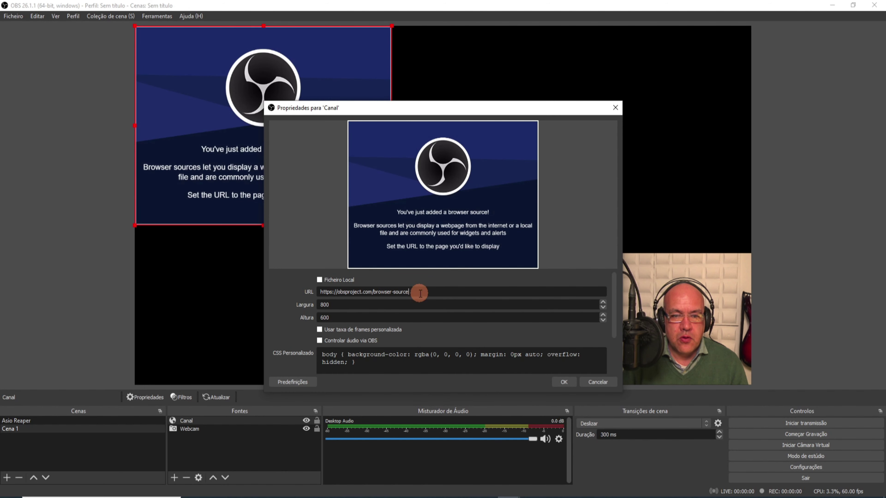
drag(417, 292, 292, 294)
right_click(361, 293)
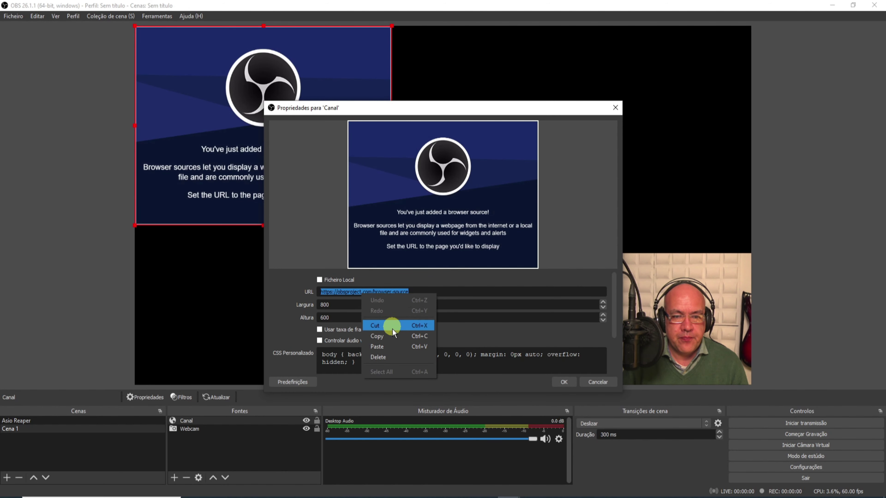
click(391, 345)
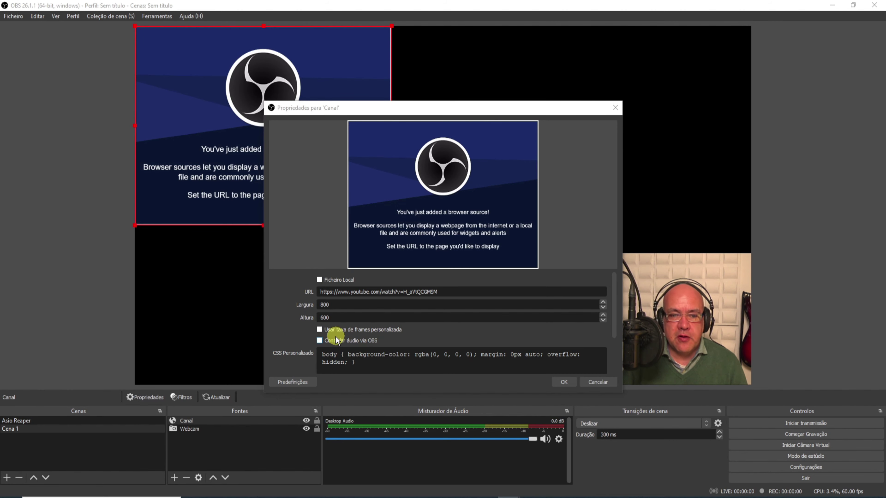
Step: Try a custom frame rate of 50 FPS and the option to shut down the source when it is not visible
click(324, 332)
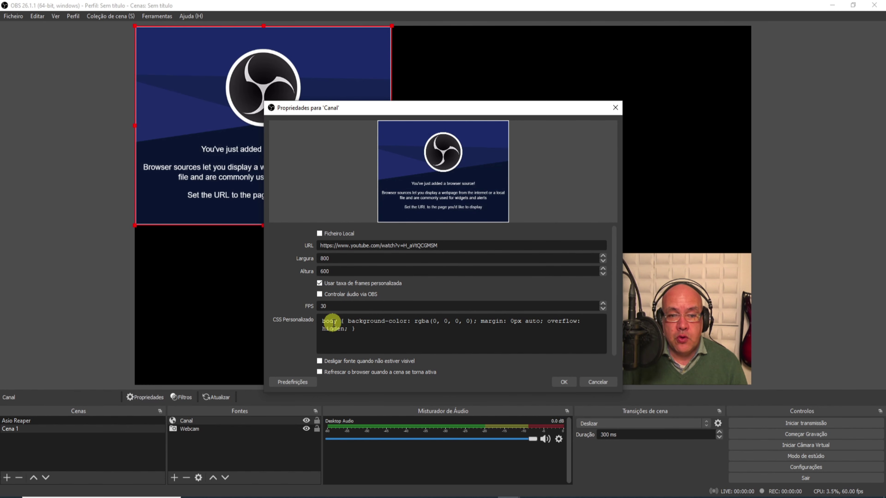
double_click(351, 302)
text(50)
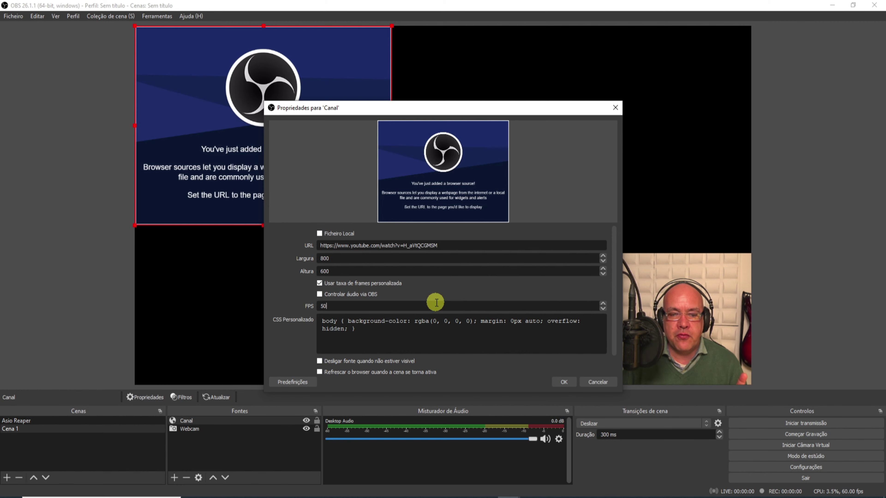
scroll(435, 302, down, 5)
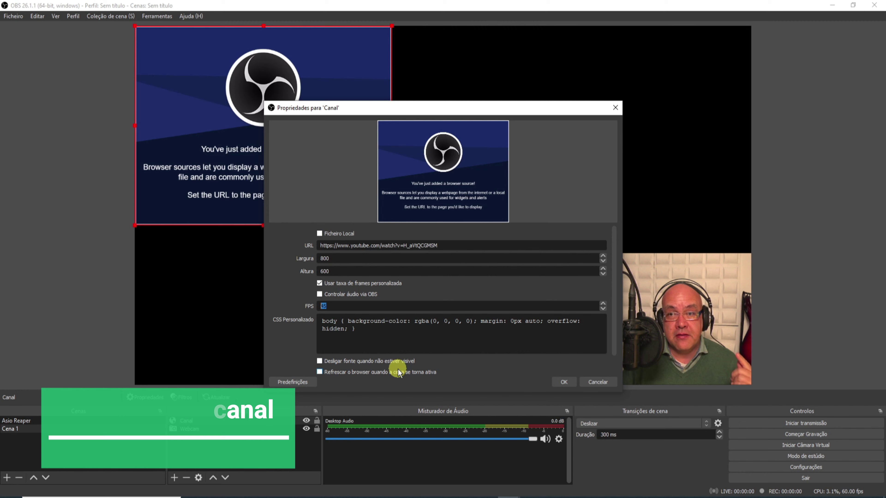
click(324, 365)
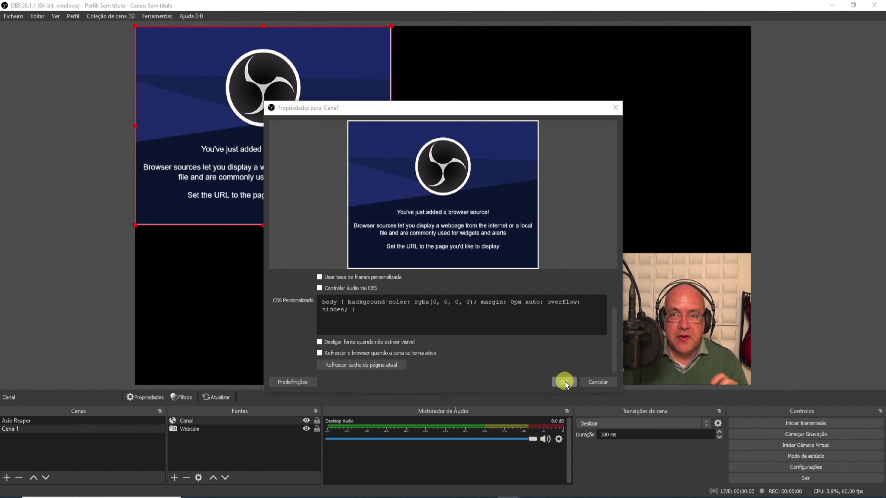
Step: Confirm the Canal source's properties, and pause its YouTube video through the source's interaction window
click(564, 382)
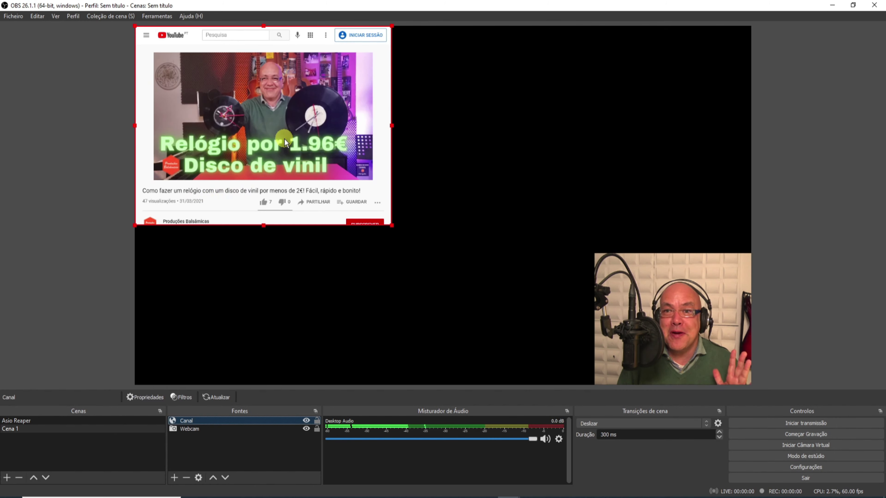
click(292, 137)
right_click(292, 137)
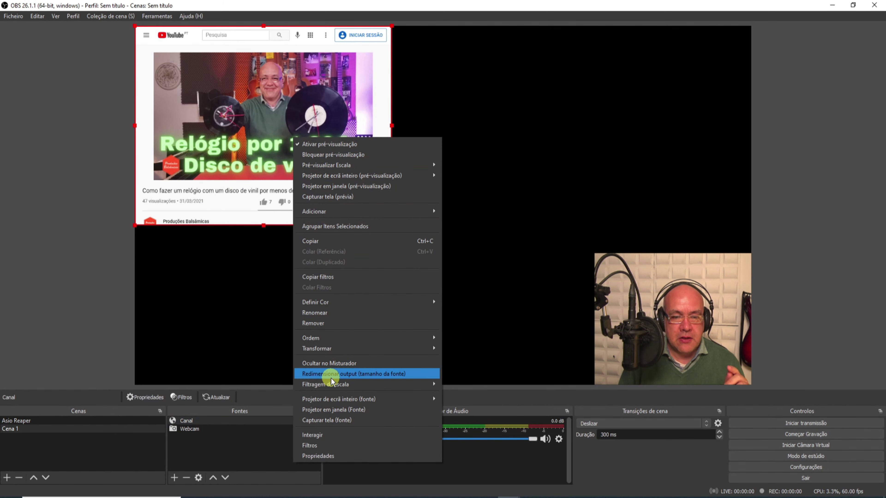
click(326, 435)
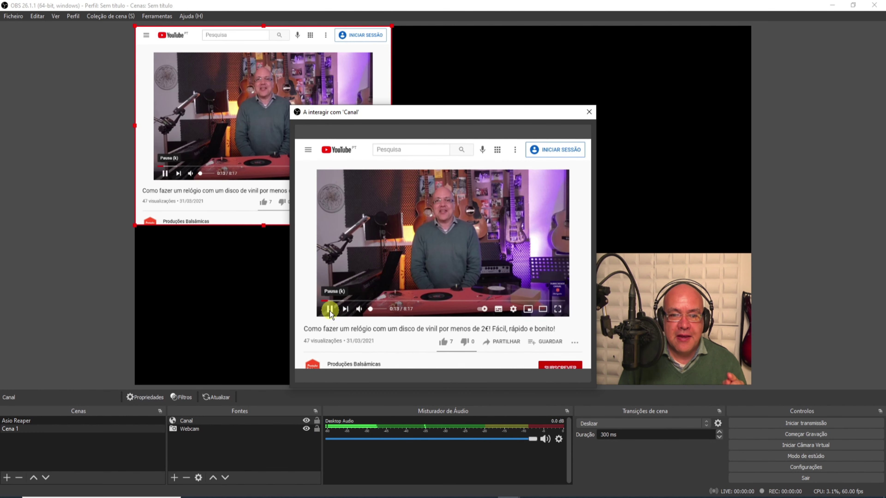
click(330, 310)
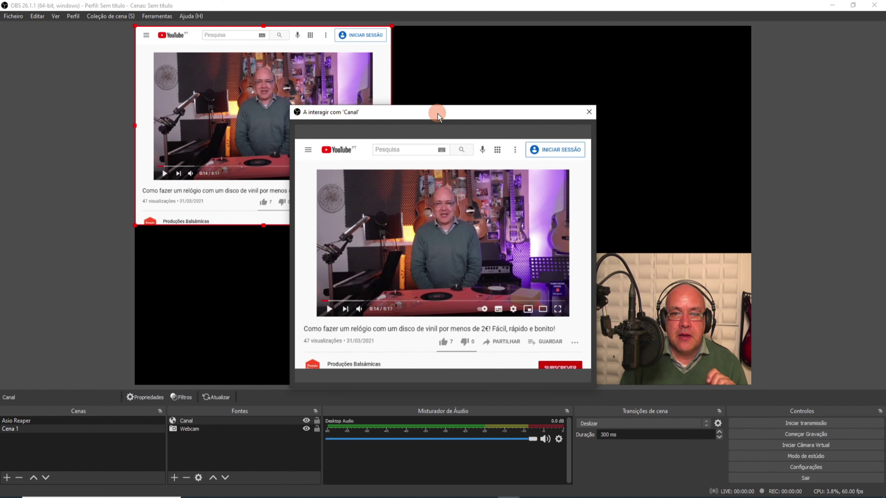
drag(437, 112, 419, 172)
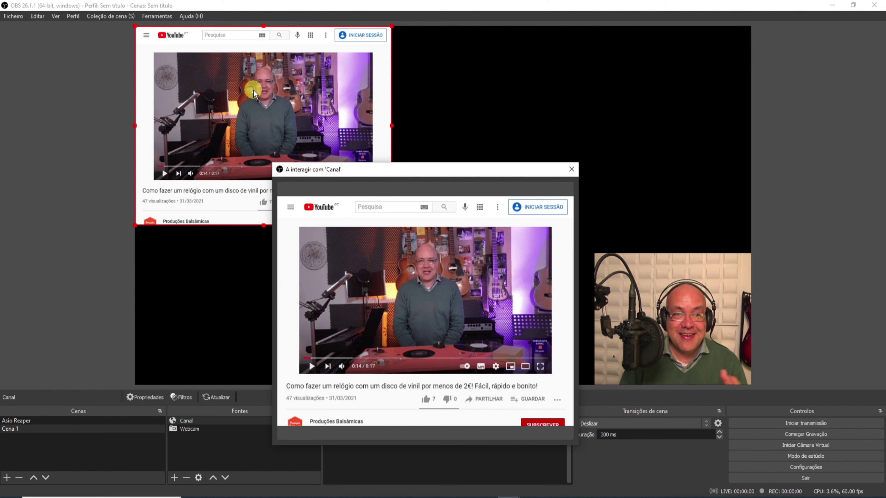
Step: Close the interaction window, and switch to the Asio Reaper scene and back to Cena 1
click(44, 426)
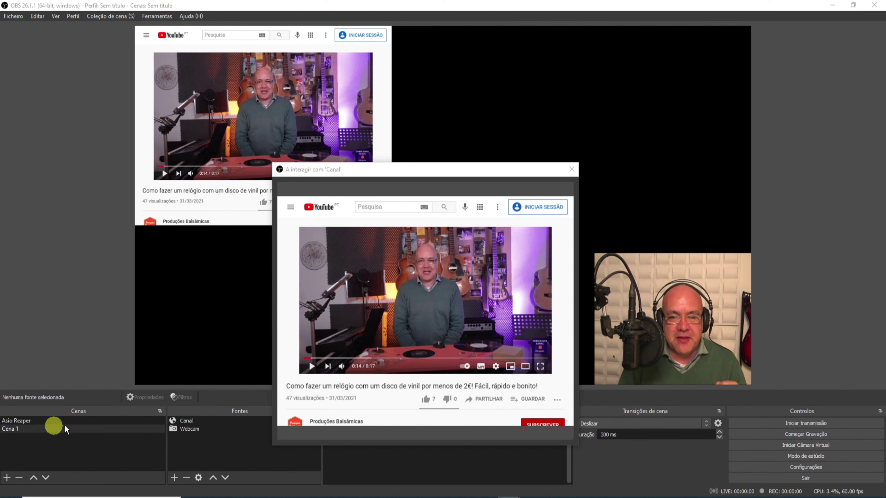
click(571, 170)
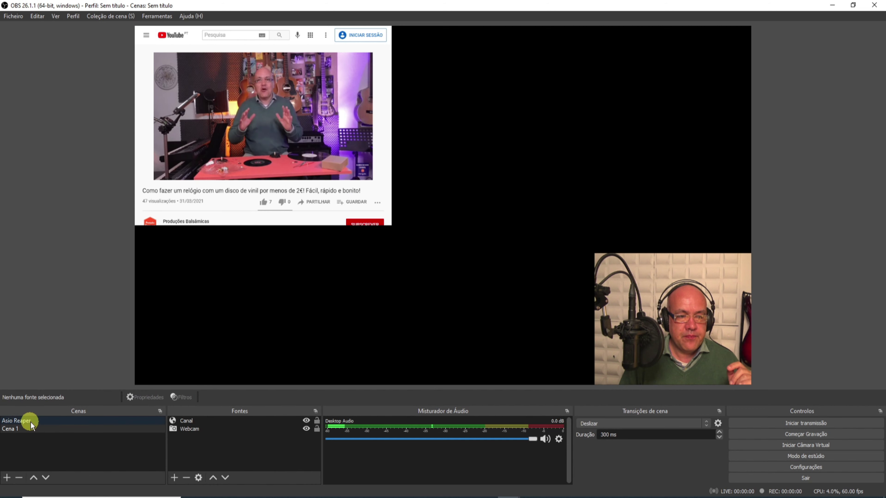
click(31, 421)
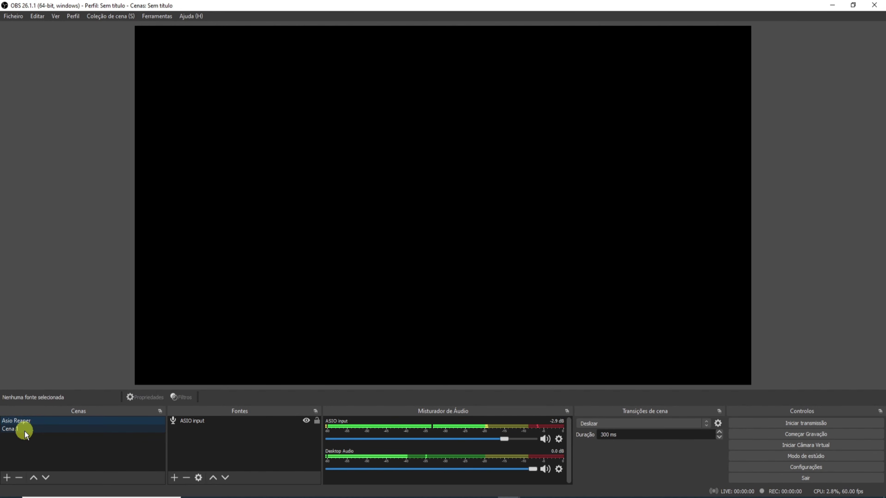
click(24, 430)
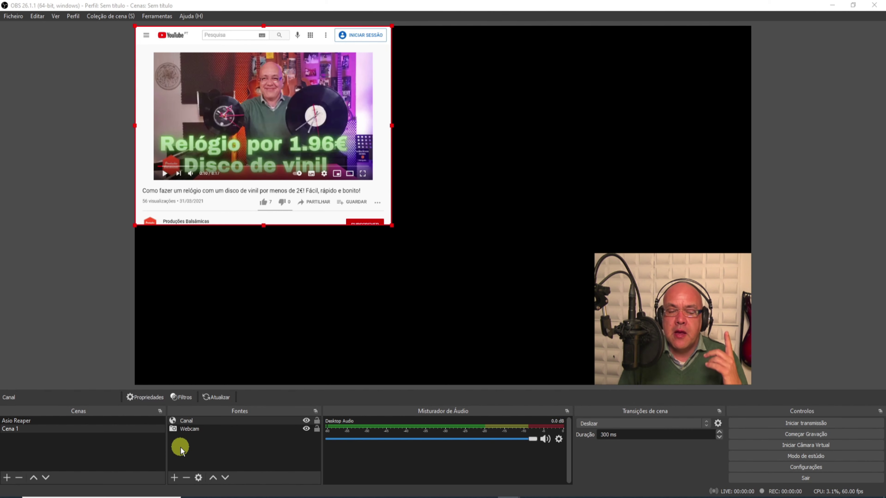
Step: Add a second Browser source named "90db" to the scene Cena 1
right_click(181, 448)
click(210, 310)
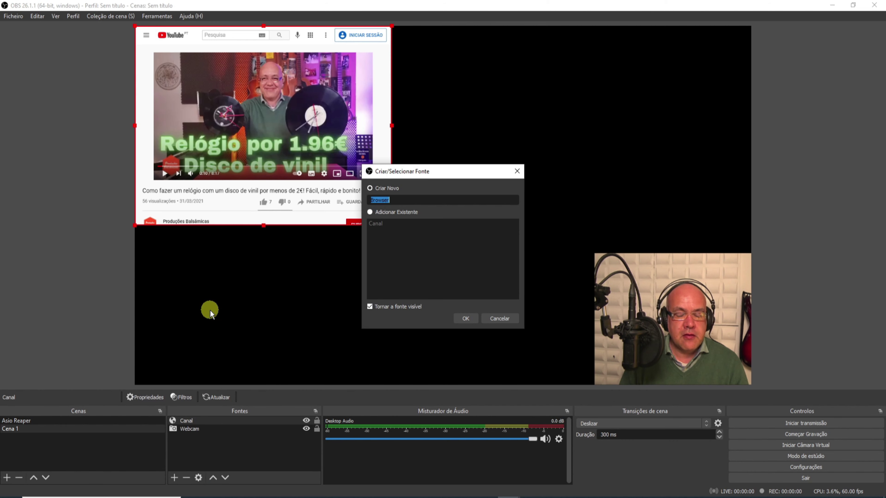
text(90db)
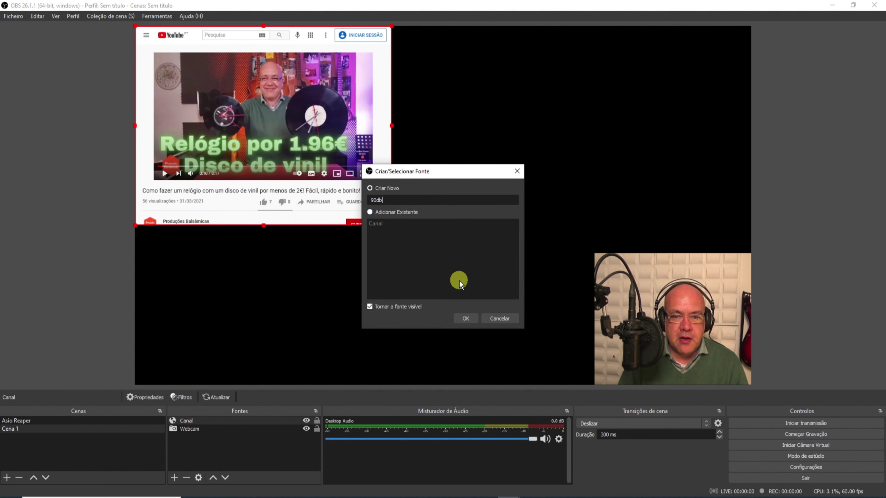
click(465, 318)
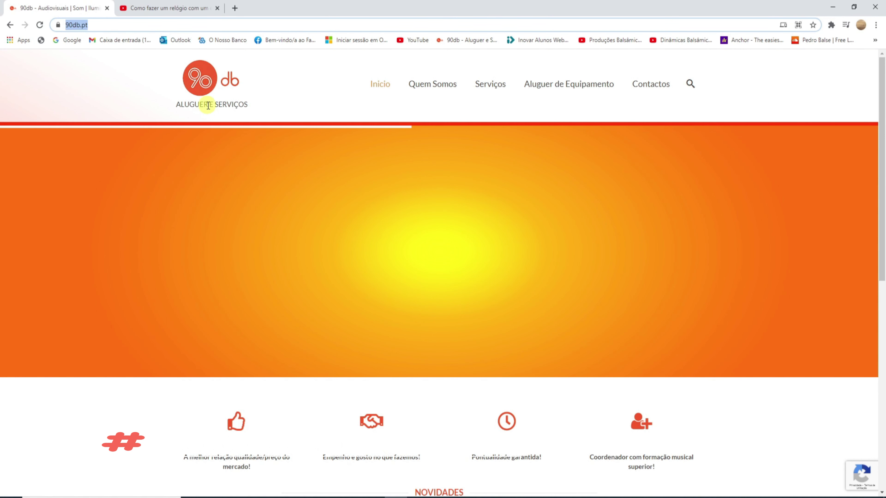
Step: Copy the address of the 90db.pt website from Chrome
click(76, 28)
right_click(77, 29)
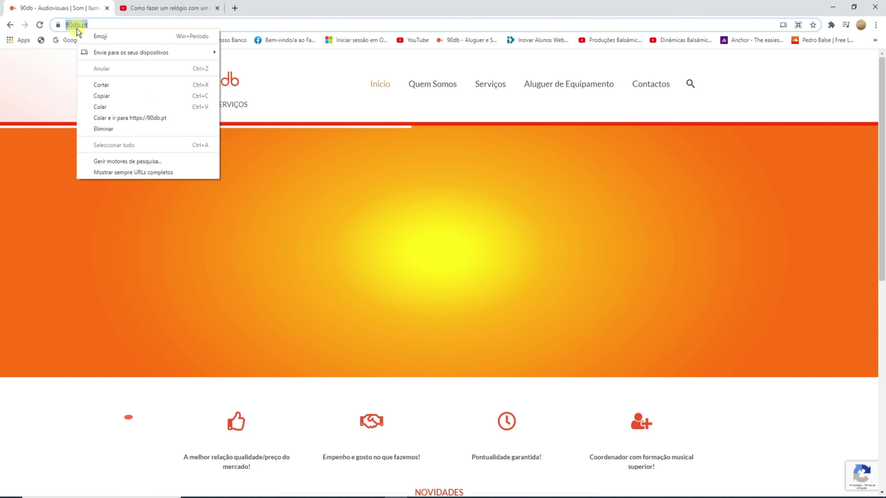
click(115, 97)
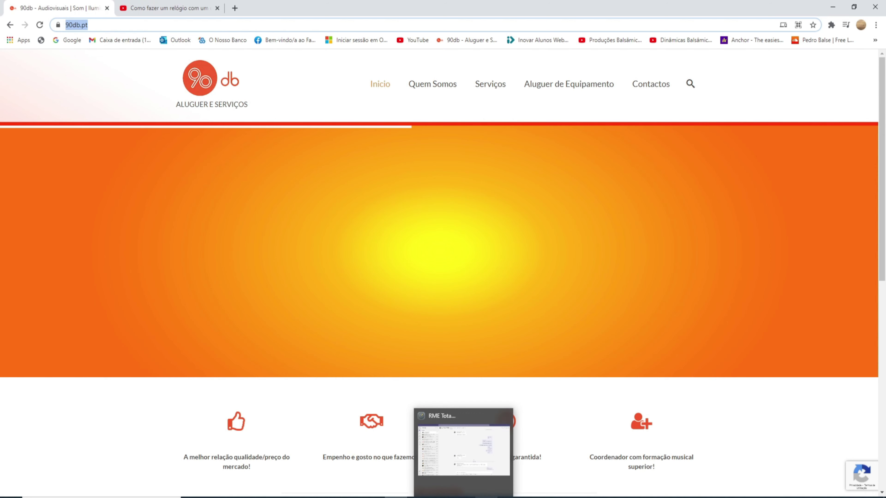
click(556, 463)
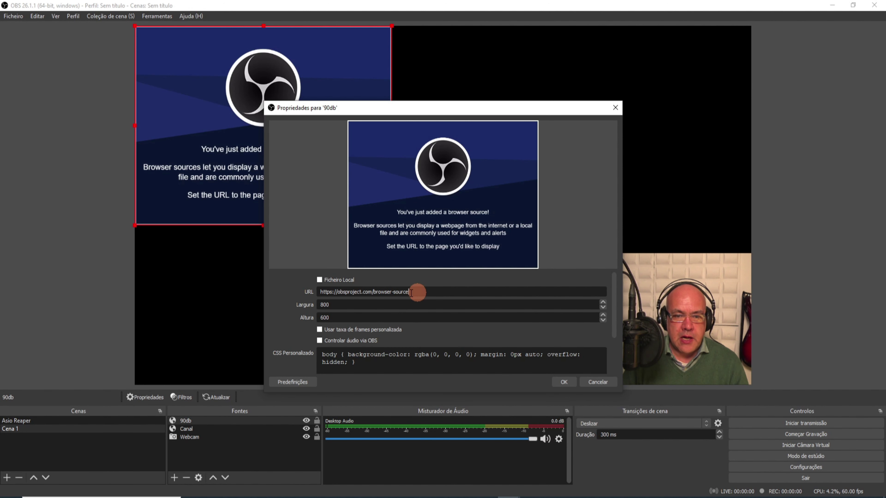
triple_click(378, 290)
text(https://90db.pt/)
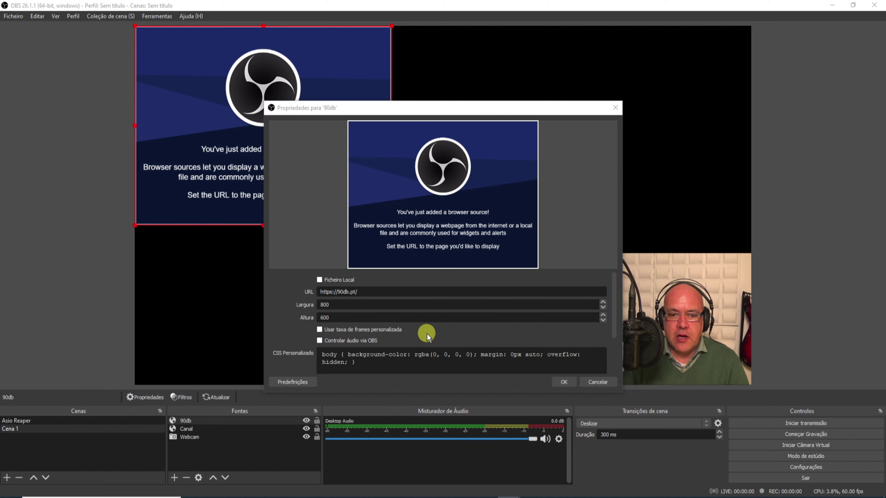
scroll(427, 334, down, 3)
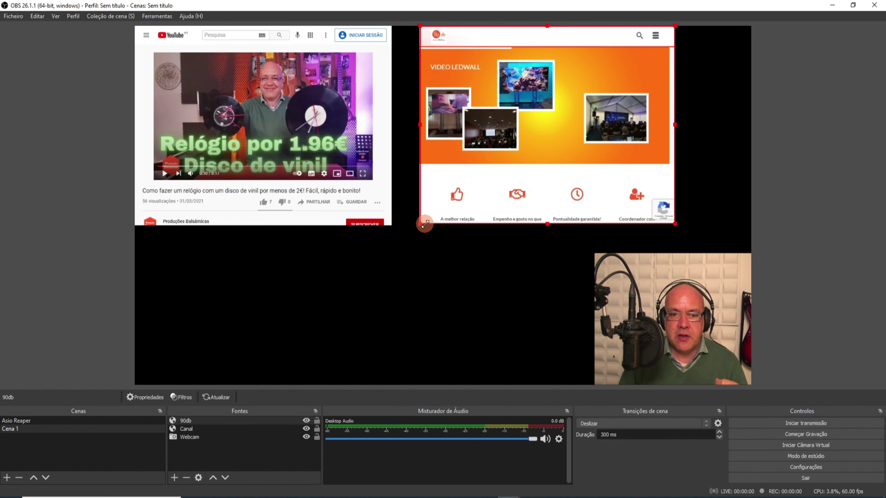
Step: Scale the 90db source up slightly beside the Canal source and crop a thin strip off its left edge
drag(424, 225, 421, 226)
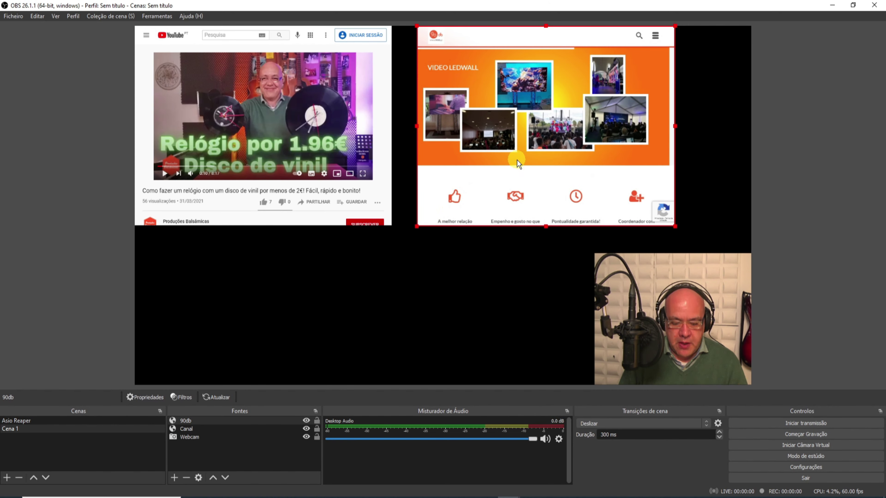
mouse_move(415, 125)
mouse_down()
mouse_move(441, 131)
mouse_move(419, 132)
mouse_up()
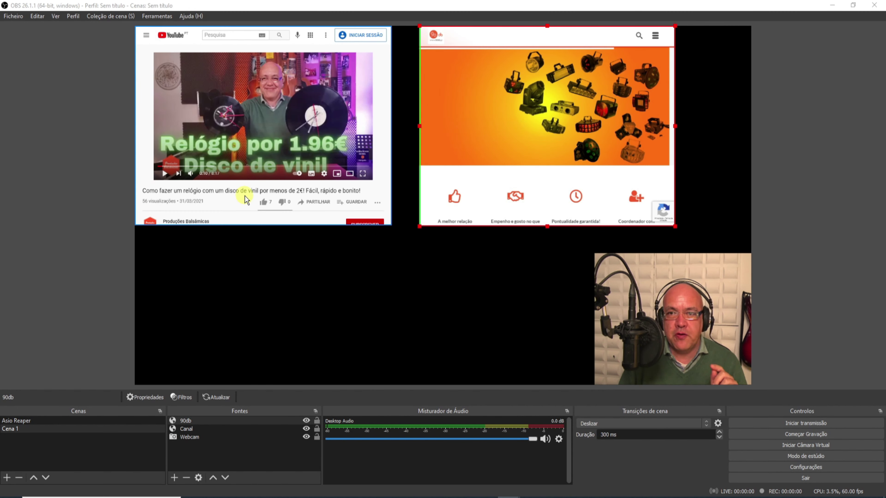
Step: In the Canal source's properties, disable "Desligar fonte quando não estiver visível" and enable "Controlar áudio via OBS"
double_click(203, 431)
scroll(453, 331, down, 2)
click(328, 354)
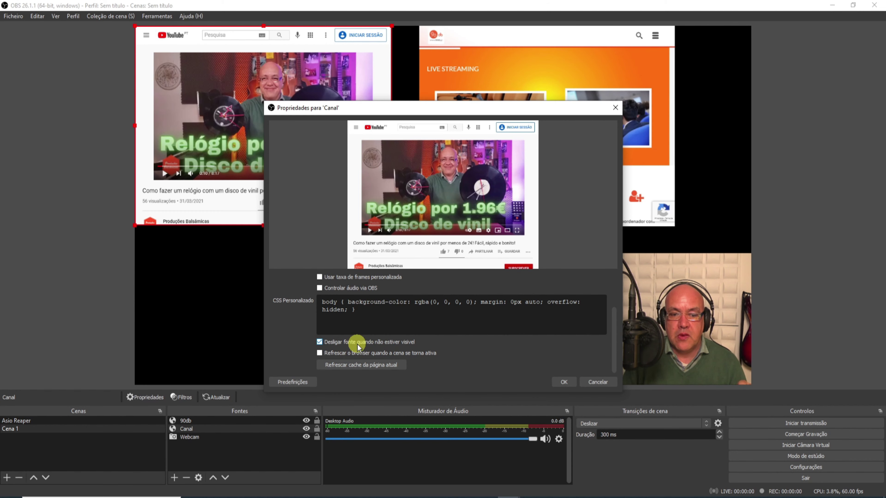
click(345, 343)
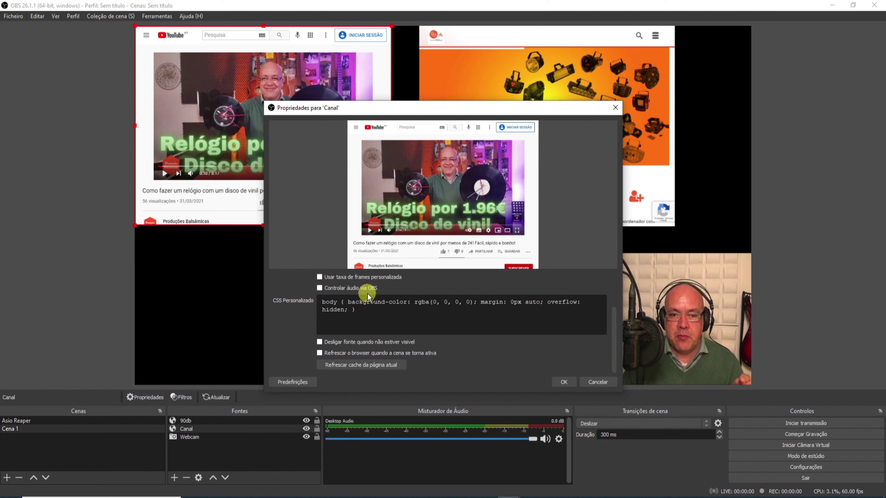
click(320, 289)
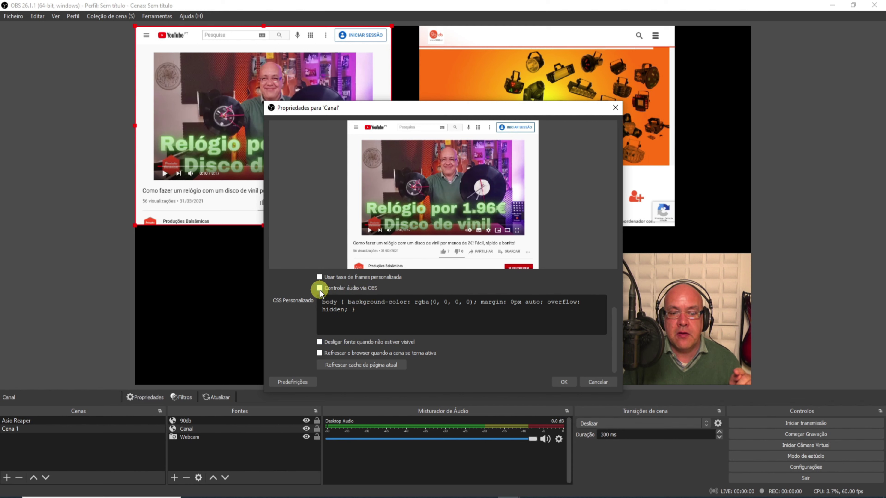
click(571, 385)
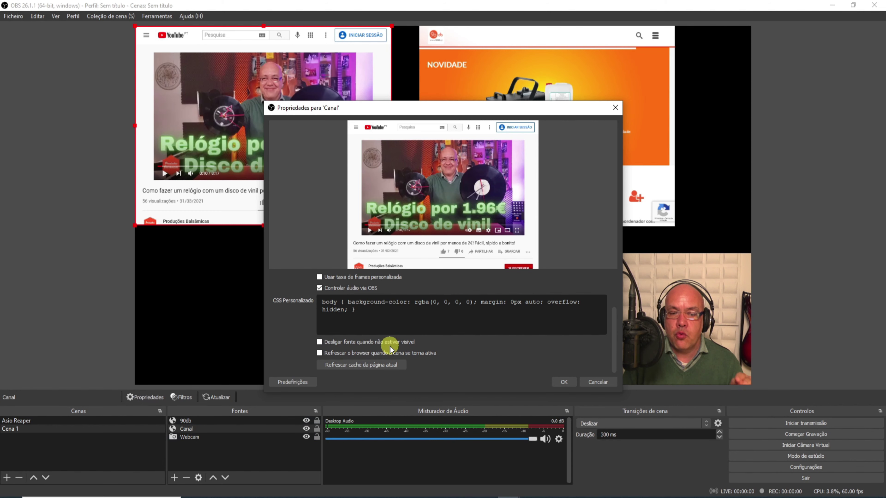
click(563, 382)
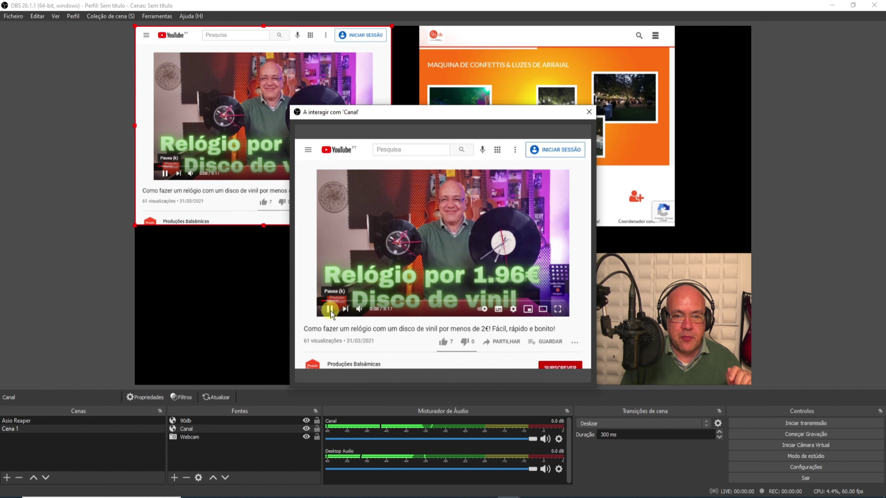
Step: Move the Canal interaction window aside and set Canal's audio monitoring to "Monitor e Saída" in the advanced audio properties
drag(468, 113, 324, 97)
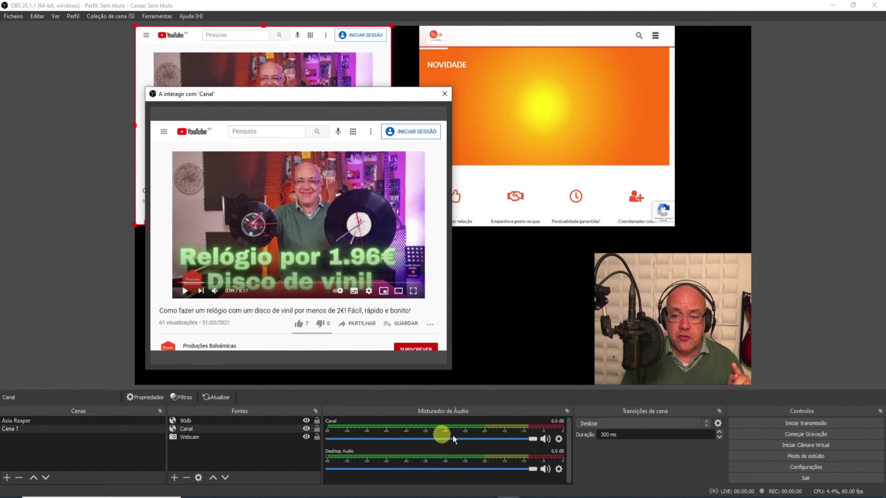
click(557, 440)
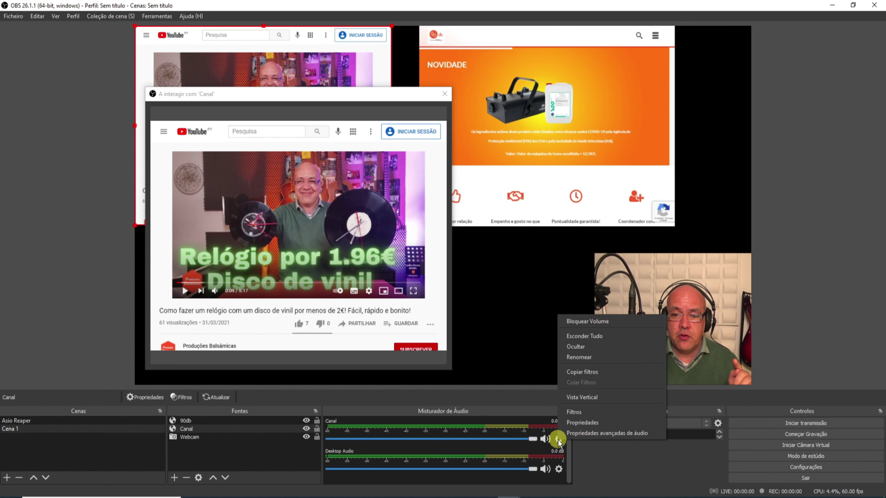
click(593, 433)
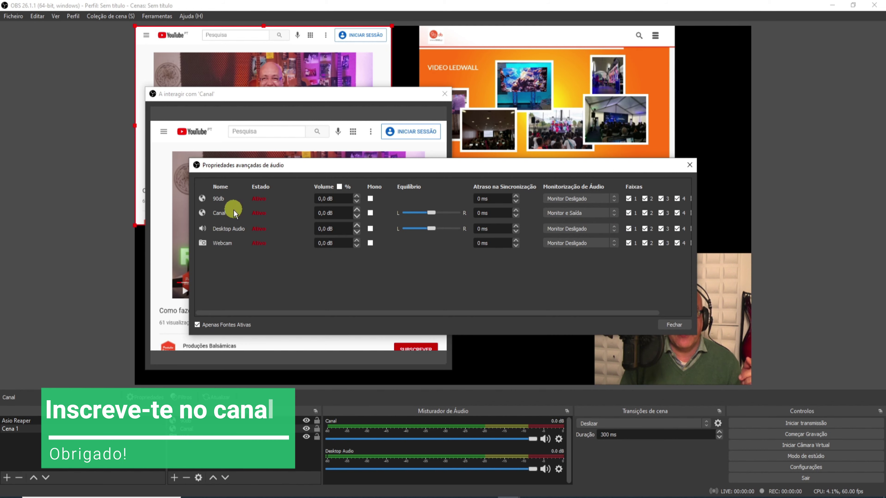
click(594, 210)
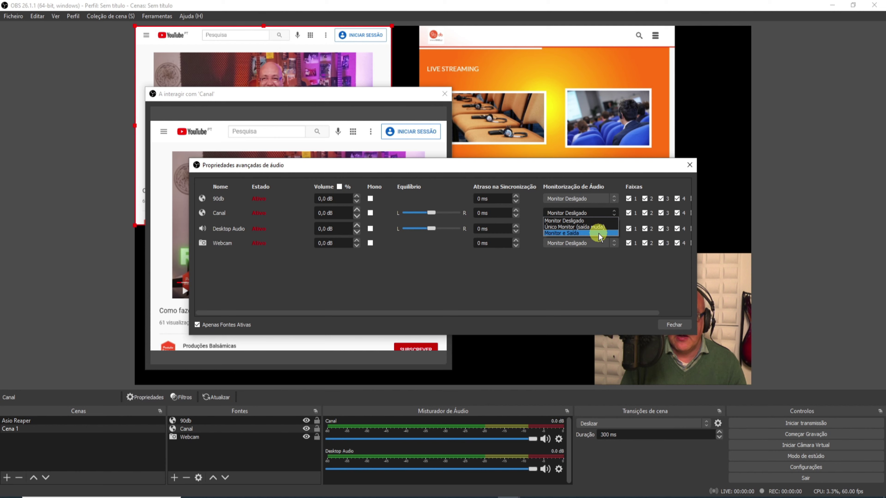
click(598, 234)
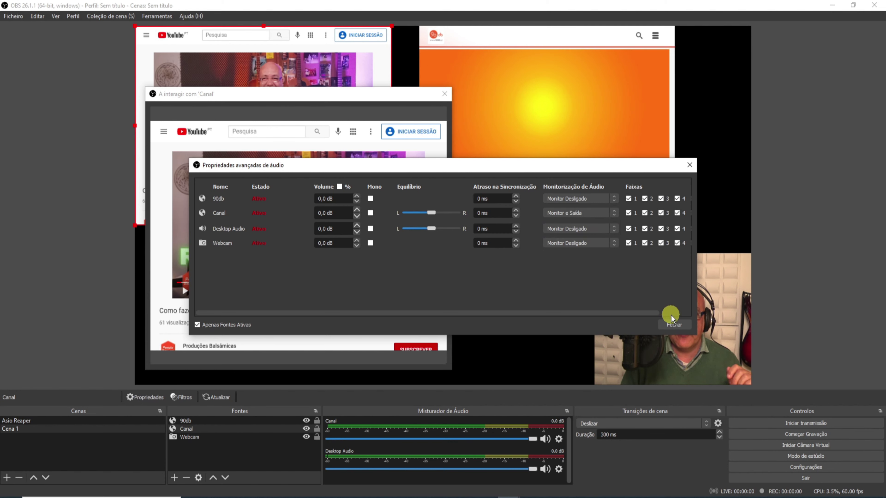
click(674, 324)
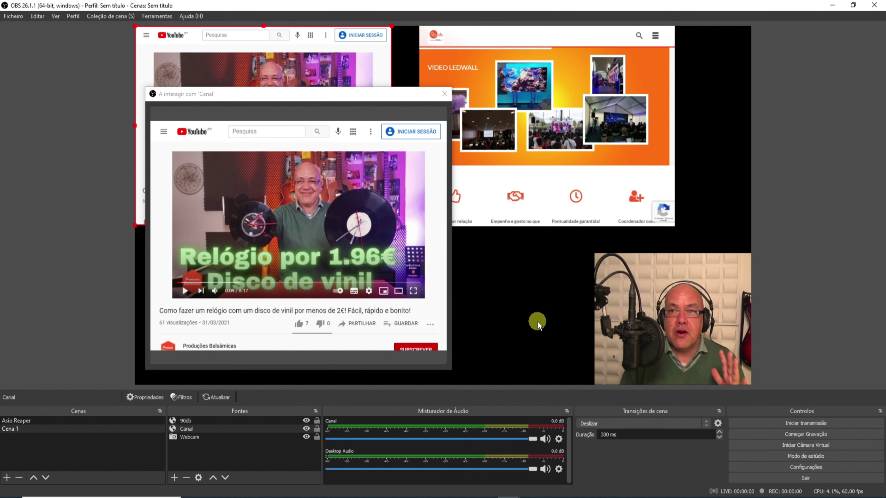